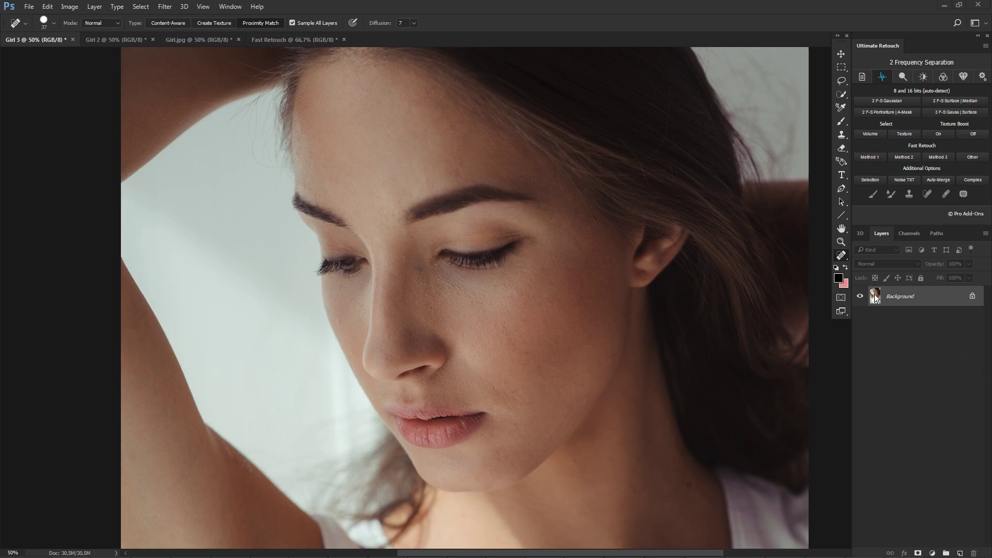
Duplicate the Background layer and heal the small blemishes on the cheek, chin and nose with the Spot Healing Brush
drag(876, 297, 960, 552)
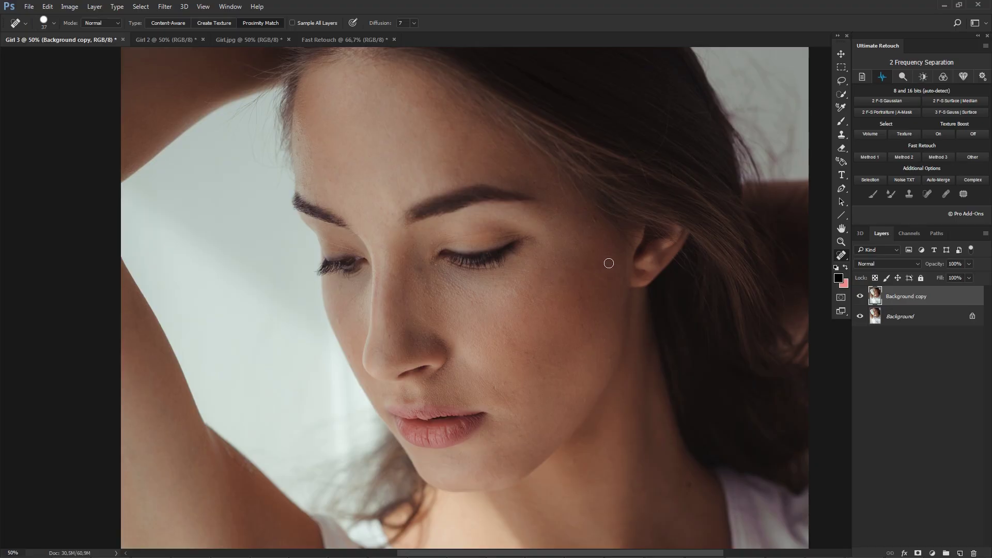
click(587, 299)
click(587, 398)
click(513, 392)
click(518, 435)
click(404, 259)
click(340, 319)
click(423, 272)
Run Fast Retouch Method 1 and apply its Gaussian Blur to the Low layer with a radius of 18 pixels
click(868, 157)
drag(746, 155, 662, 263)
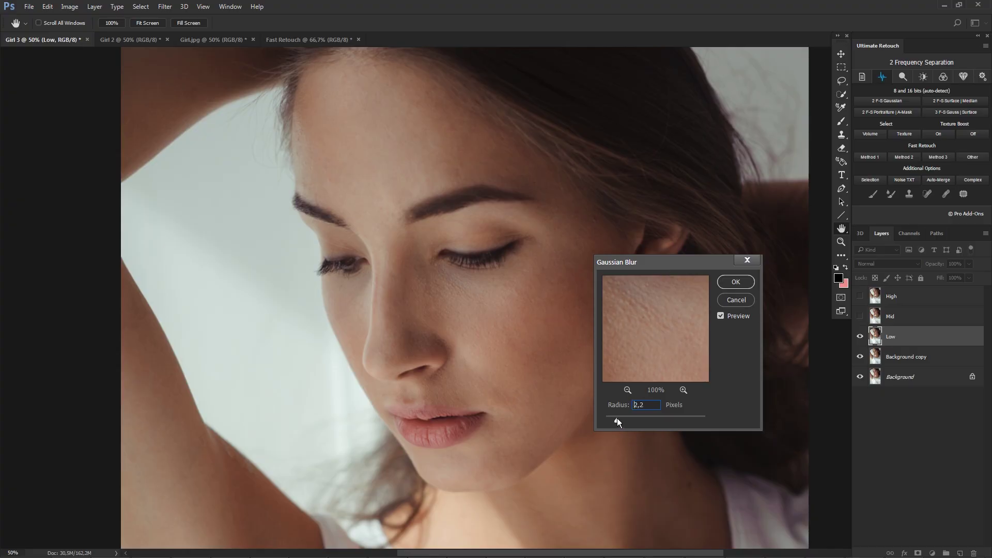
mouse_move(632, 419)
mouse_down()
mouse_move(659, 419)
mouse_move(649, 420)
mouse_up()
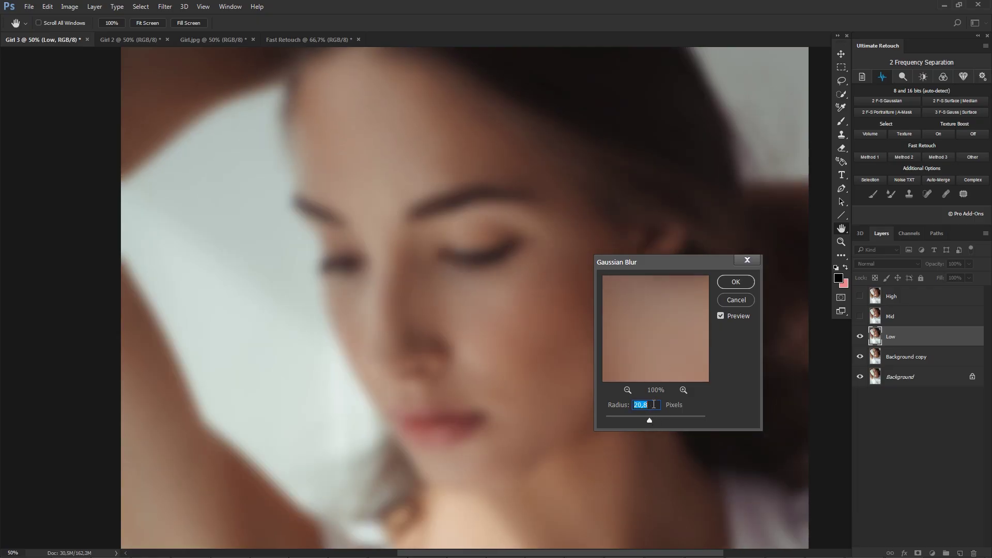
text(18)
click(732, 283)
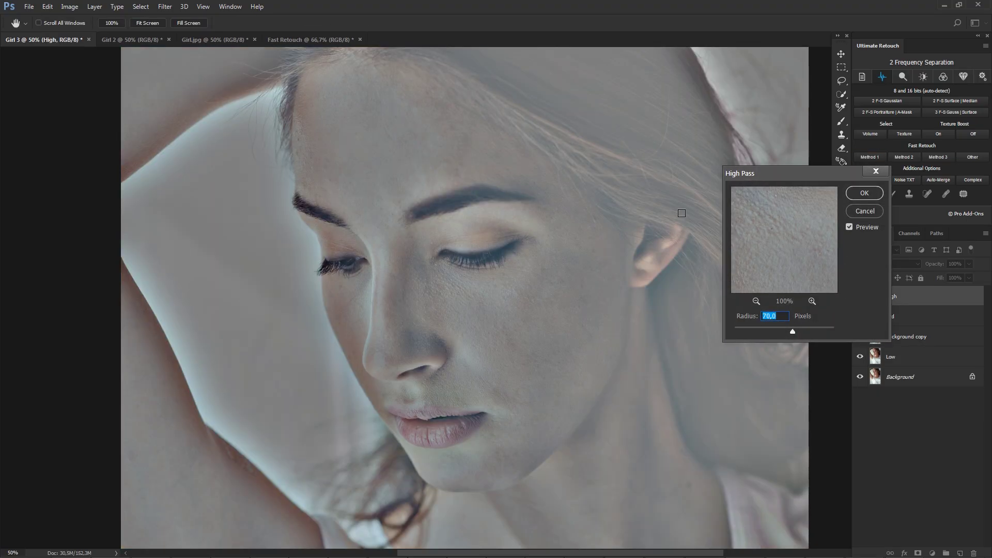
Apply the High Pass filter to the High layer with a radius of 3 pixels
drag(767, 175, 611, 255)
drag(635, 410, 603, 409)
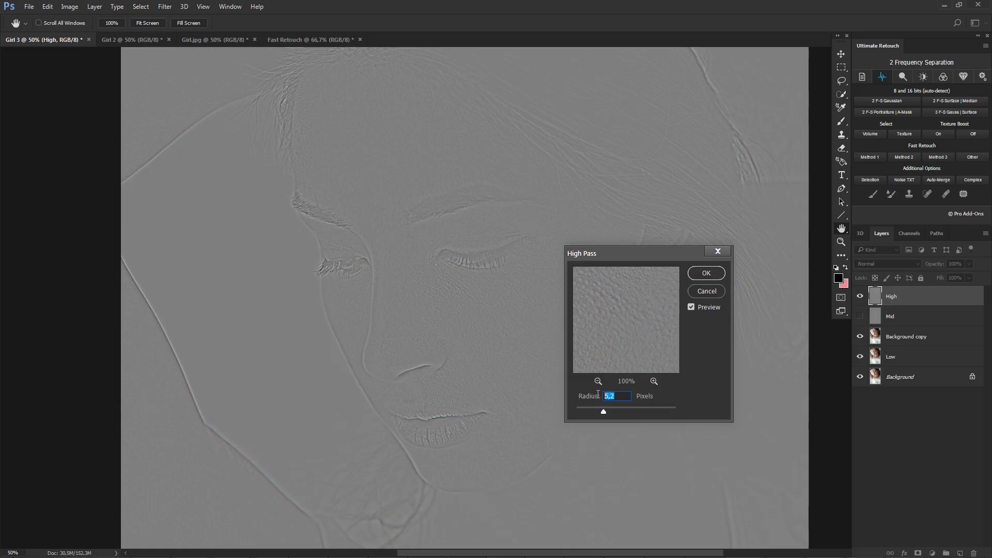
text(4)
drag(607, 396, 604, 395)
text(3)
click(701, 278)
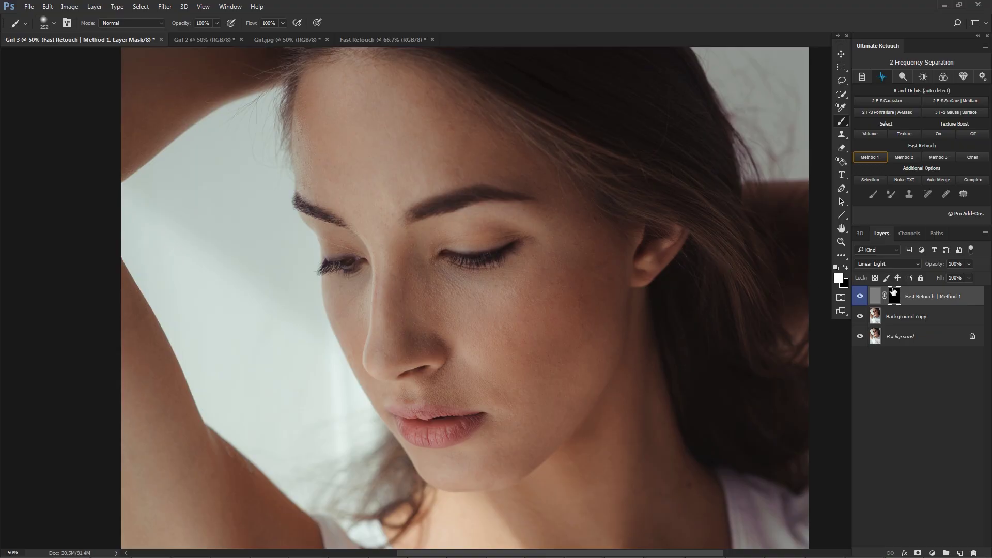
Paint white on the Fast Retouch layer mask with a soft brush over the face, forehead, arms and neck skin
click(873, 195)
mouse_move(438, 309)
mouse_down()
mouse_move(412, 321)
mouse_move(430, 330)
mouse_move(403, 264)
mouse_move(421, 274)
mouse_move(398, 259)
mouse_up()
mouse_move(416, 172)
mouse_down()
mouse_move(460, 157)
mouse_move(417, 102)
mouse_move(368, 85)
mouse_move(359, 106)
mouse_move(397, 158)
mouse_move(365, 110)
mouse_move(322, 112)
mouse_move(319, 178)
mouse_move(317, 96)
mouse_move(366, 86)
mouse_move(327, 135)
mouse_move(340, 179)
mouse_move(329, 175)
mouse_move(366, 199)
mouse_move(472, 163)
mouse_up()
mouse_move(539, 184)
mouse_down()
mouse_move(582, 242)
mouse_move(576, 367)
mouse_move(468, 457)
mouse_move(419, 459)
mouse_move(436, 351)
mouse_up()
mouse_move(188, 408)
mouse_down()
mouse_move(217, 408)
mouse_move(171, 458)
mouse_move(161, 501)
mouse_move(191, 509)
mouse_move(186, 438)
mouse_up()
mouse_move(156, 102)
mouse_down()
mouse_move(134, 143)
mouse_move(177, 95)
mouse_move(231, 72)
mouse_move(149, 65)
mouse_up()
mouse_move(591, 466)
mouse_down()
mouse_move(620, 522)
mouse_move(574, 522)
mouse_move(548, 506)
mouse_move(530, 536)
mouse_up()
Group the Fast Retouch and Background copy layers, and toggle the group's visibility to compare before and after
ctrl+click(924, 317)
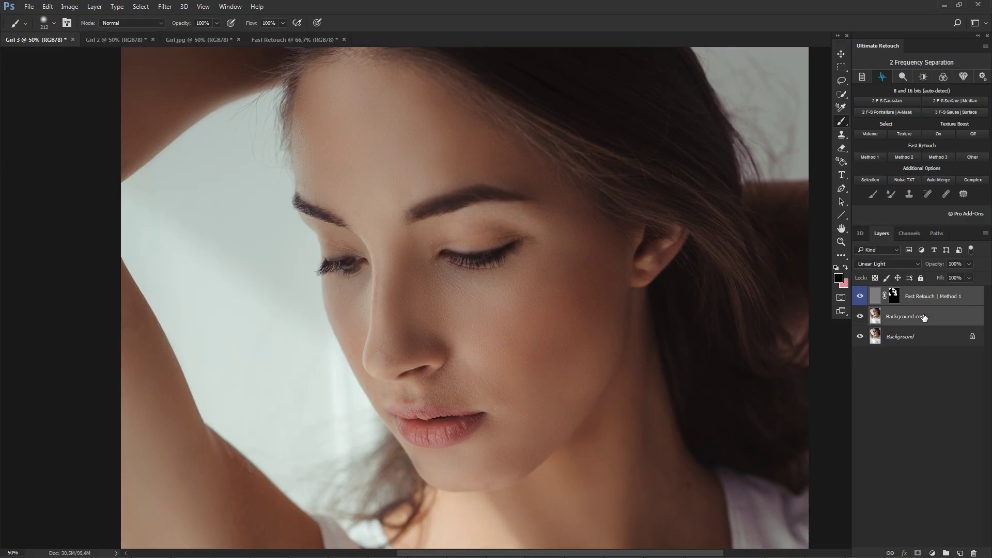
key(ctrl+g)
click(861, 293)
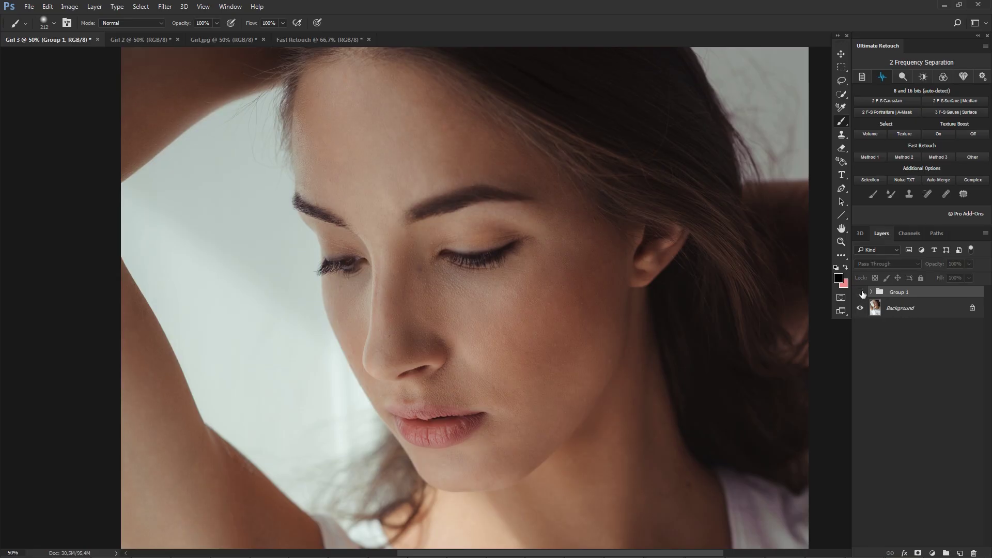
click(861, 293)
click(861, 294)
click(861, 293)
Reduce the opacity of the retouching group to soften the effect
click(969, 265)
drag(968, 278, 952, 279)
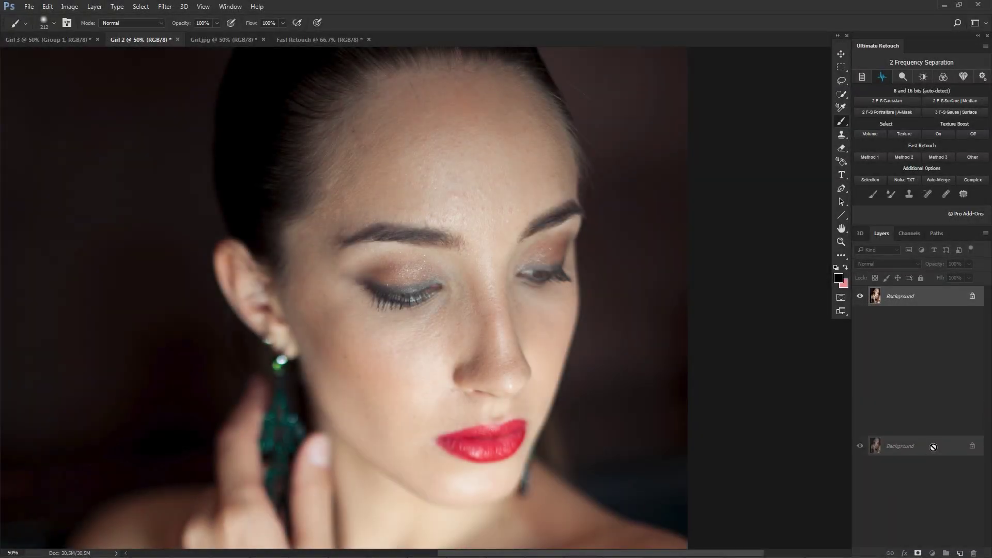
Duplicate the Background layer of the Girl 2 image and heal the blemishes on the forehead and between the eyebrows
drag(962, 446, 960, 552)
key(j)
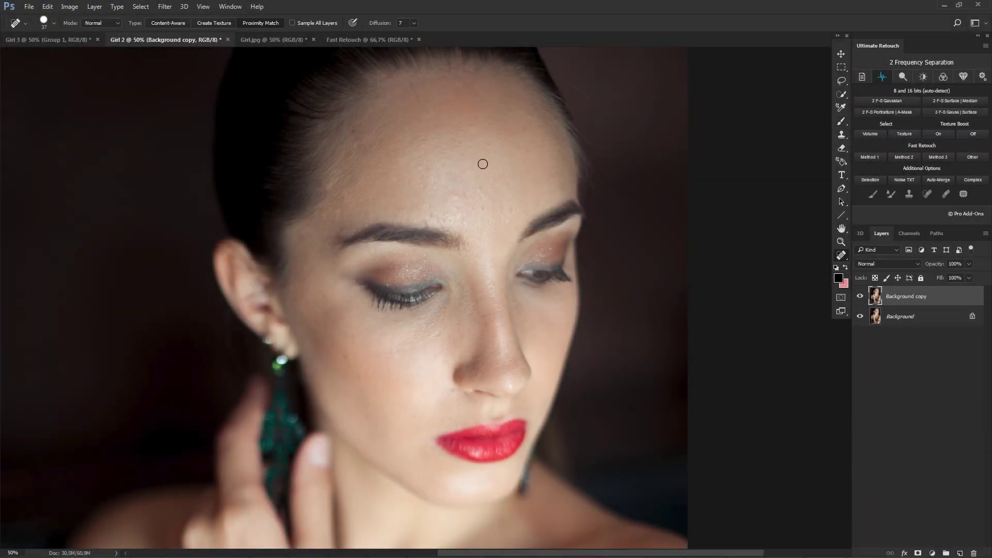
click(415, 85)
click(422, 86)
drag(370, 135, 387, 113)
click(426, 130)
click(506, 224)
drag(517, 151, 540, 153)
Run Fast Retouch Method 1 on Girl 2 and apply its Gaussian Blur with a radius that smooths out the skin tones
click(873, 158)
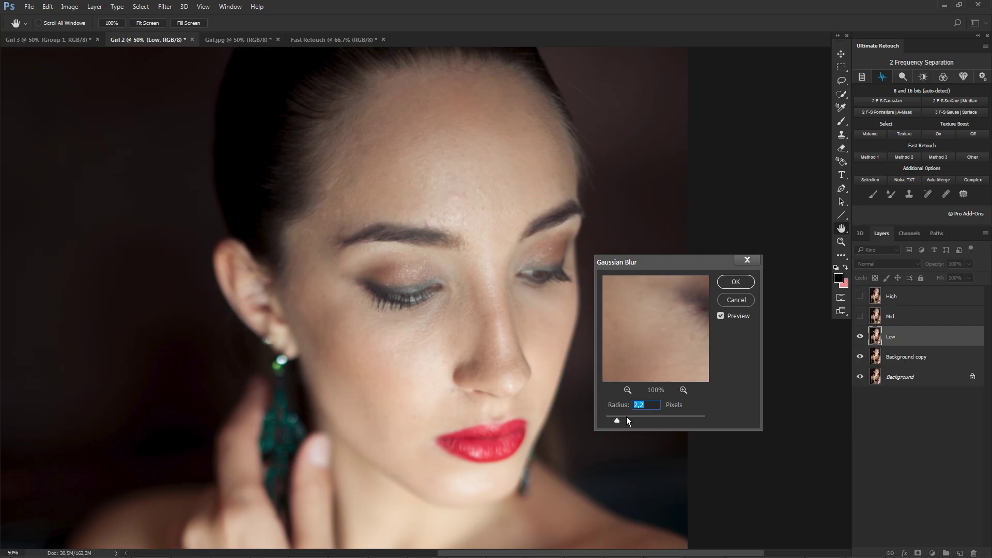
click(641, 419)
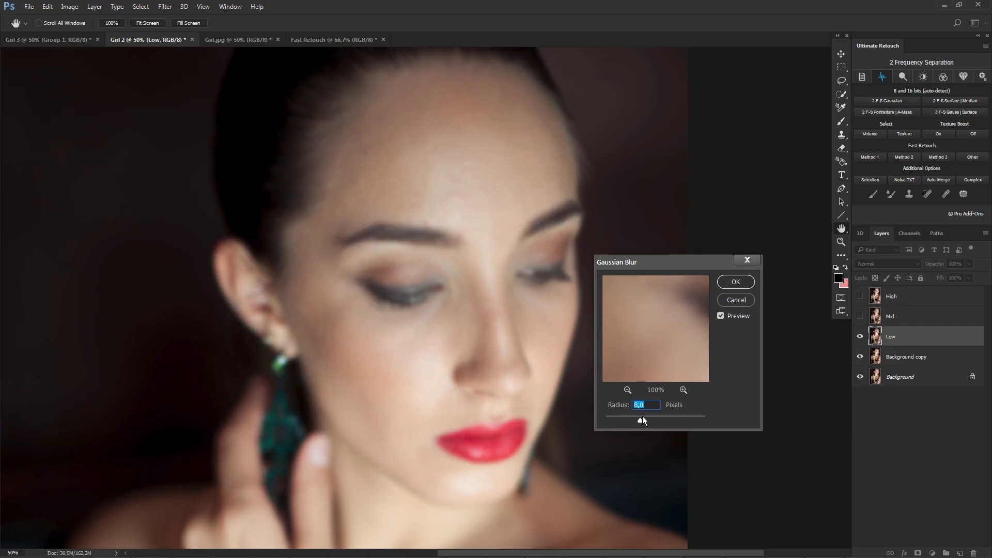
click(649, 418)
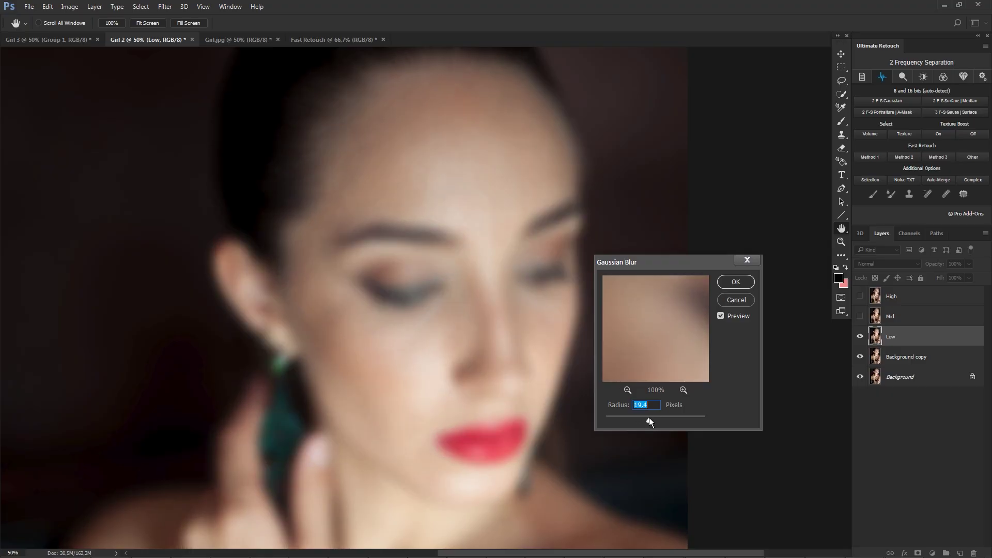
click(645, 418)
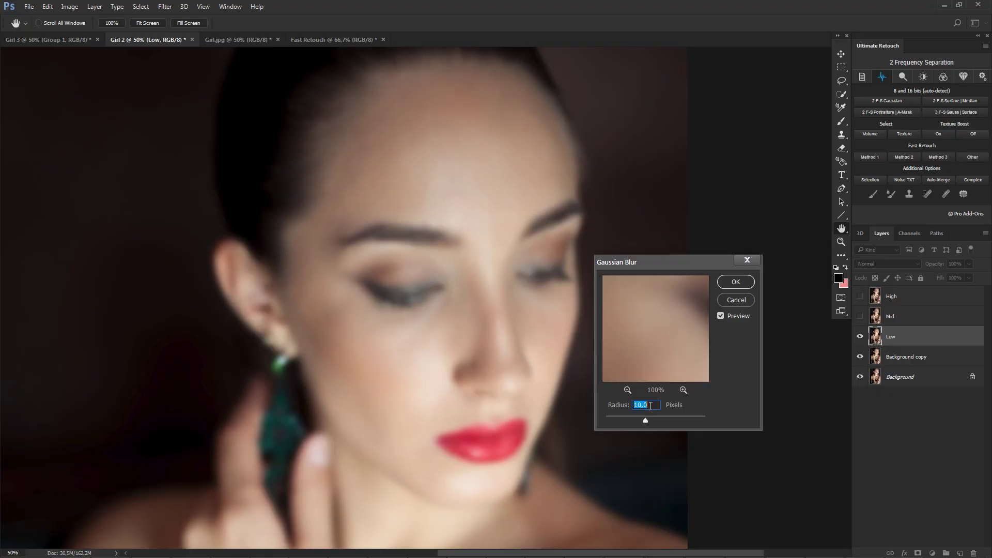
text(15)
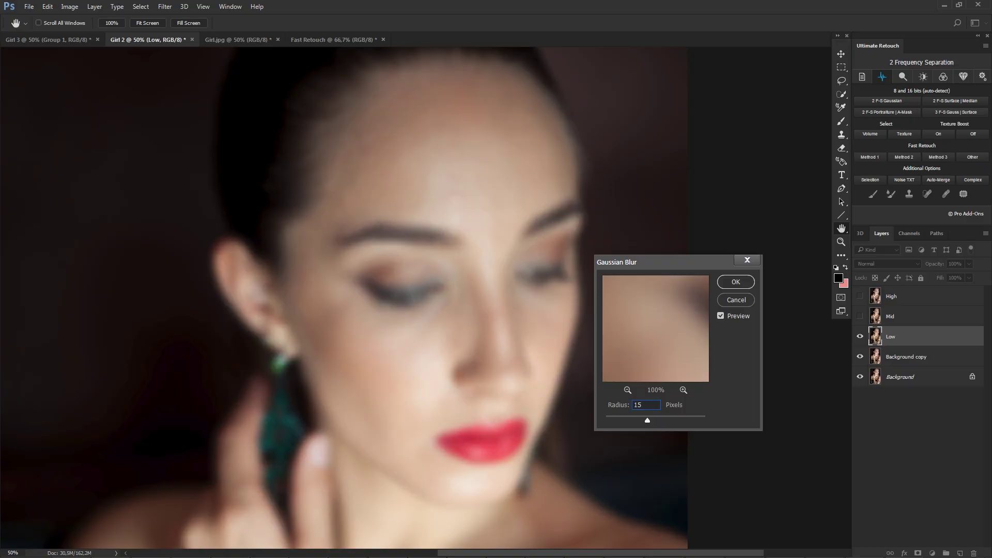
double_click(652, 407)
text(1)
click(722, 281)
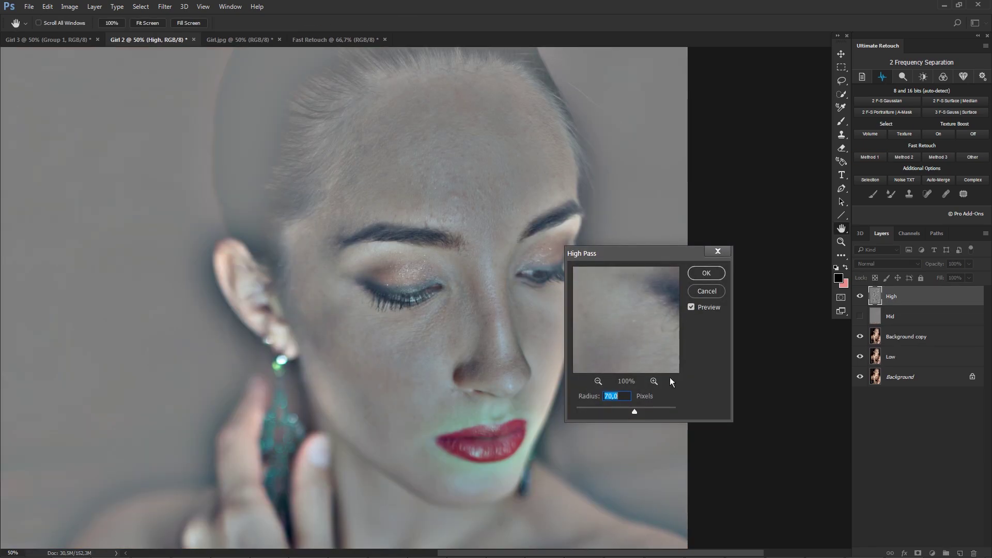
Apply the High Pass filter to Girl 2's High layer with a radius of 4 pixels
drag(626, 411, 609, 409)
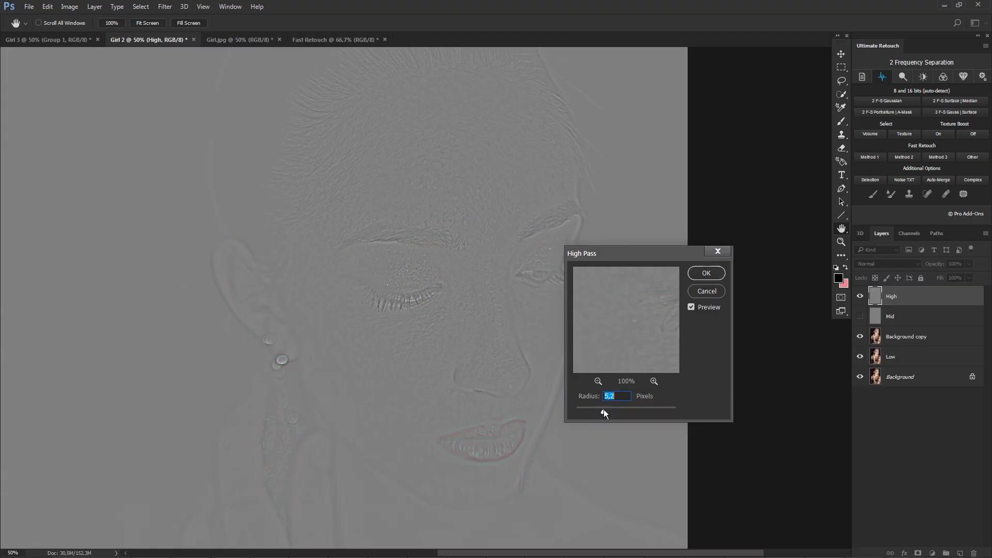
text(4)
click(699, 272)
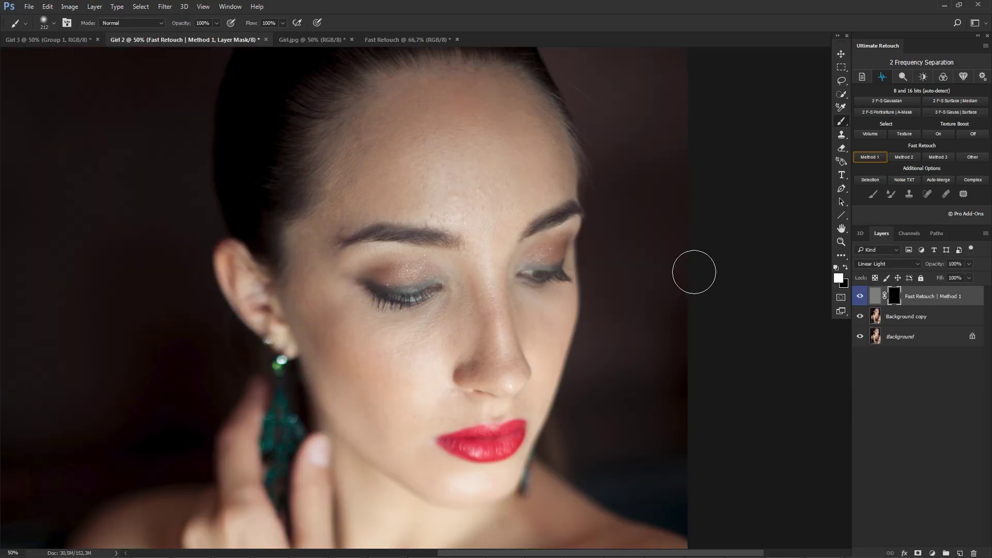
Paint white on Girl 2's Fast Retouch mask over forehead, cheeks, nose and chin, reducing the brush to 152 px and avoiding eyes and lips
mouse_move(469, 178)
mouse_down()
mouse_move(476, 123)
mouse_move(461, 162)
mouse_move(498, 155)
mouse_move(465, 115)
mouse_move(461, 129)
mouse_move(485, 135)
mouse_move(394, 125)
mouse_move(426, 111)
mouse_move(456, 137)
mouse_move(534, 143)
mouse_move(528, 160)
mouse_move(522, 133)
mouse_move(499, 213)
mouse_move(471, 196)
mouse_move(438, 205)
mouse_move(387, 182)
mouse_move(369, 153)
mouse_up()
alt+right_click(385, 157)
mouse_move(348, 189)
mouse_down()
mouse_move(313, 266)
mouse_move(321, 252)
mouse_move(337, 314)
mouse_move(377, 338)
mouse_move(469, 330)
mouse_move(476, 354)
mouse_up()
mouse_move(472, 305)
mouse_down()
mouse_move(483, 356)
mouse_move(476, 303)
mouse_move(523, 310)
mouse_move(540, 343)
mouse_move(551, 309)
mouse_up()
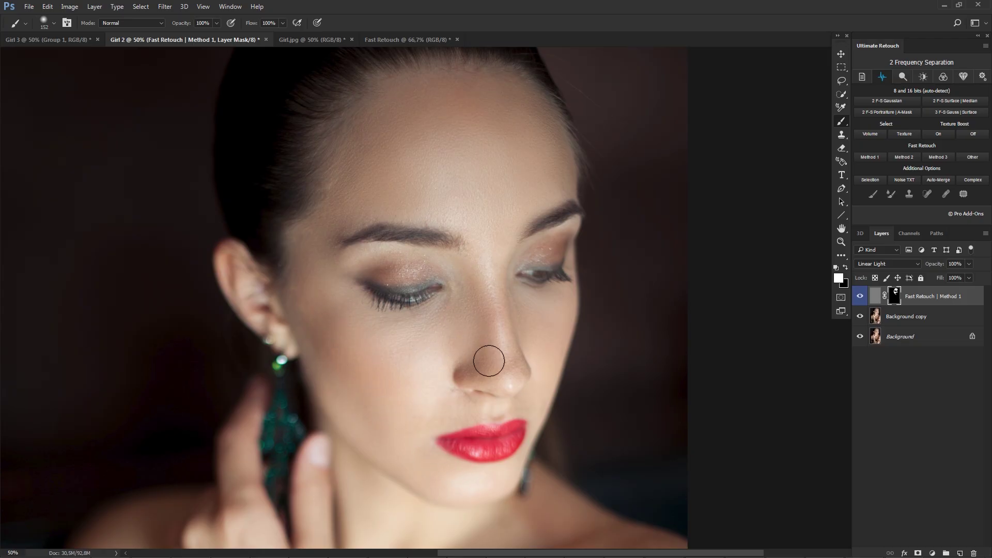
mouse_move(549, 325)
mouse_down()
mouse_move(432, 191)
mouse_move(394, 163)
mouse_move(346, 207)
mouse_move(367, 354)
mouse_move(399, 429)
mouse_move(510, 483)
mouse_up()
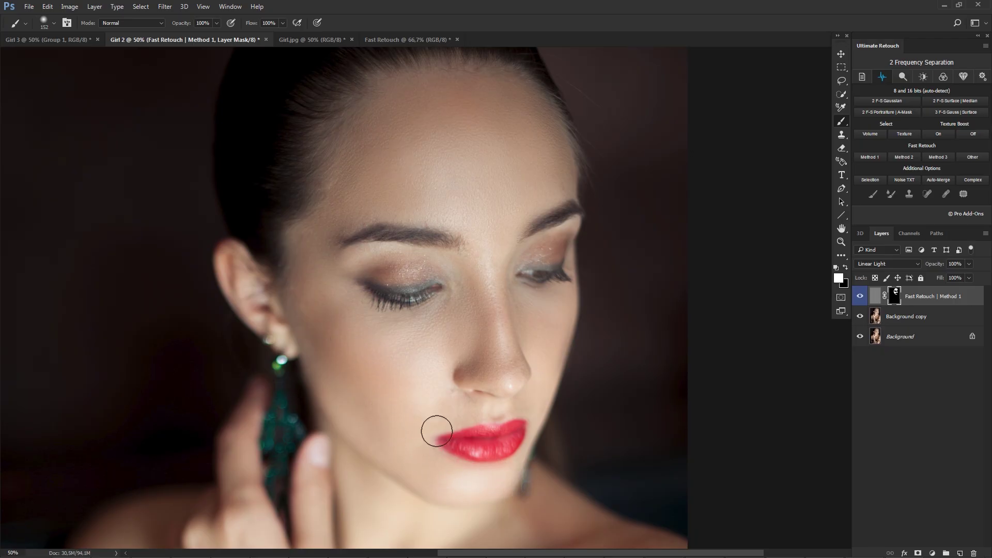
click(844, 266)
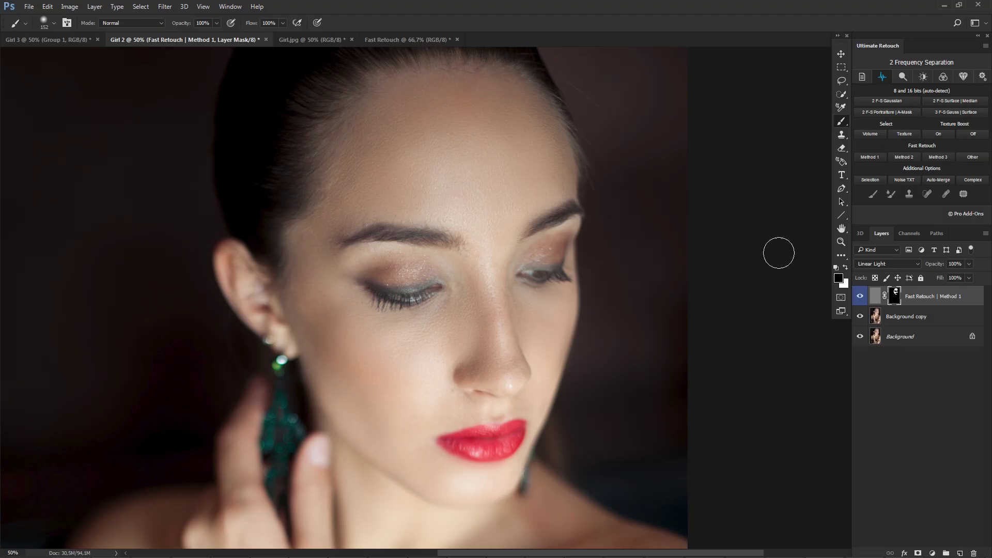
click(845, 268)
Inspect the Fast Retouch layer mask on its own, and toggle the layer's visibility to compare before and after
alt+click(895, 296)
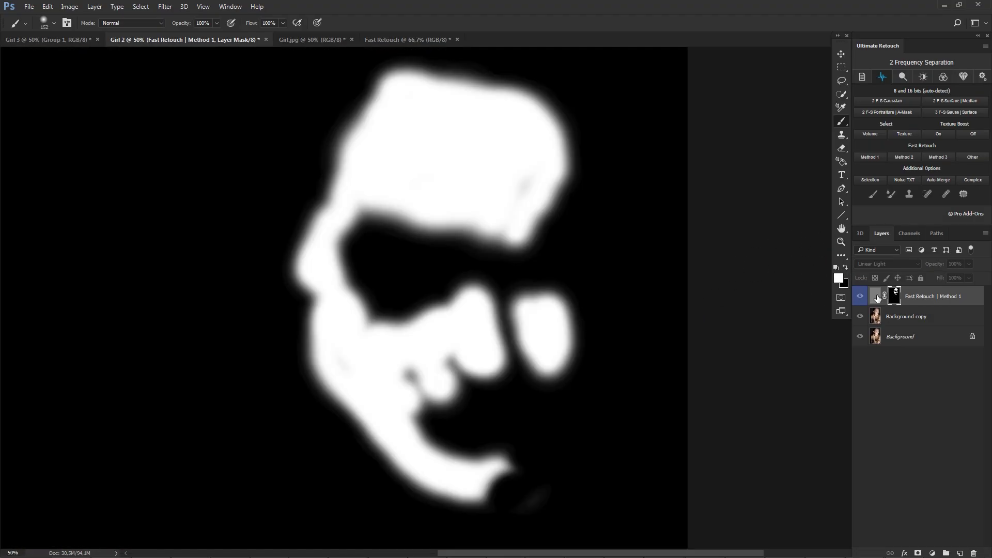
click(875, 298)
click(860, 296)
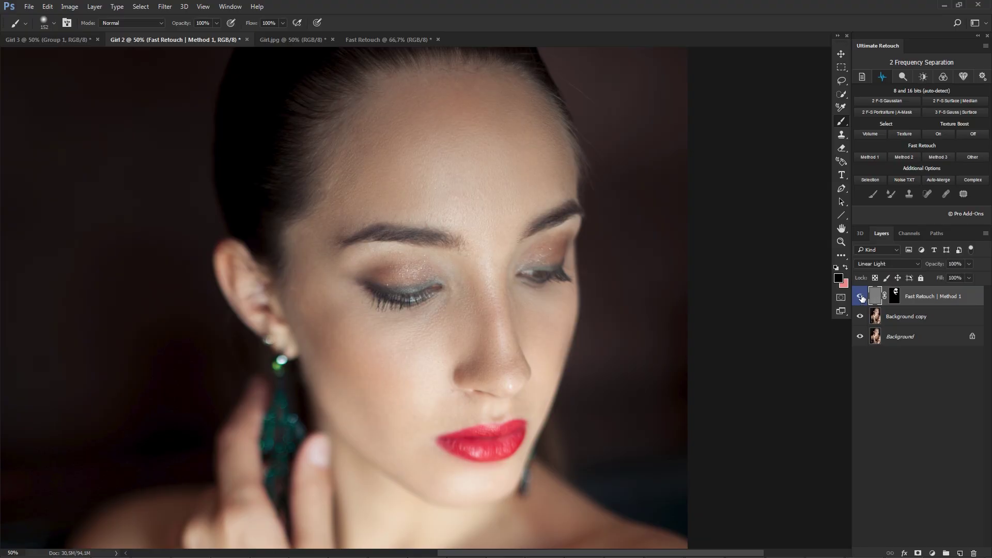
click(860, 296)
click(861, 297)
drag(965, 280, 963, 279)
click(861, 297)
click(861, 297)
click(864, 296)
Switch to the Girl.jpg image and heal the small blemishes on the cheek and chin with the Spot Healing Brush
click(297, 43)
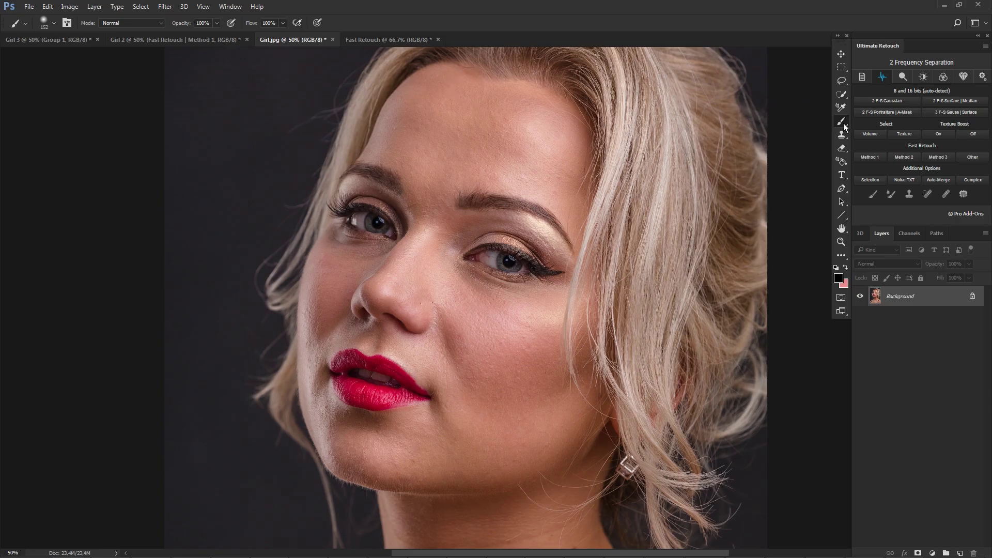
click(927, 194)
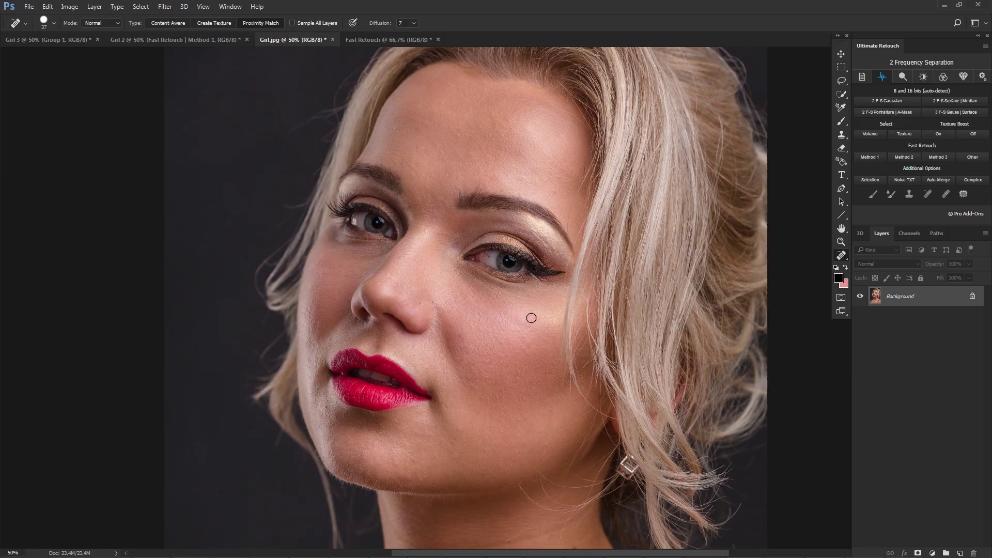
click(526, 337)
click(406, 461)
Run Fast Retouch Method 1 on Girl.jpg and apply its Gaussian Blur with a radius of 18 pixels
click(873, 158)
click(627, 417)
drag(639, 419, 650, 420)
text(18)
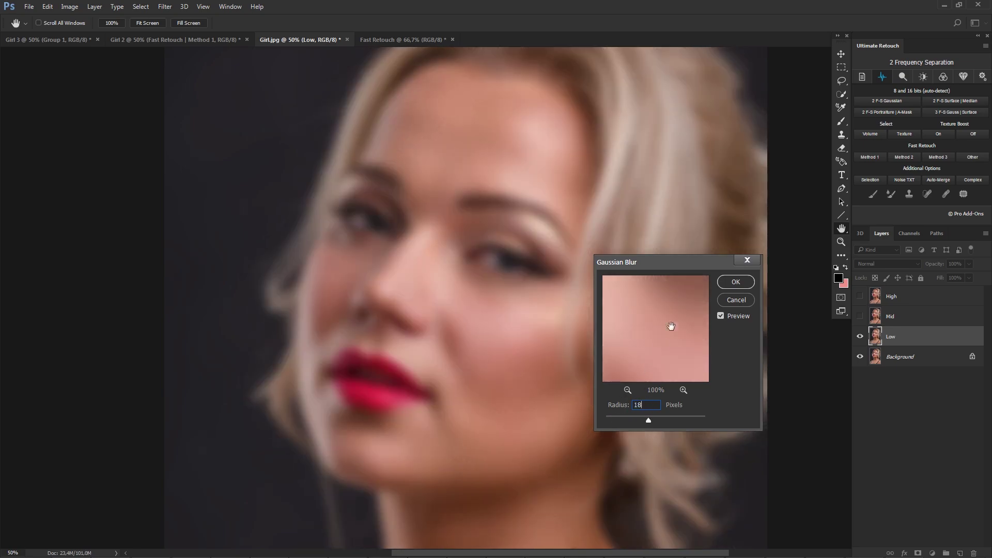
click(735, 281)
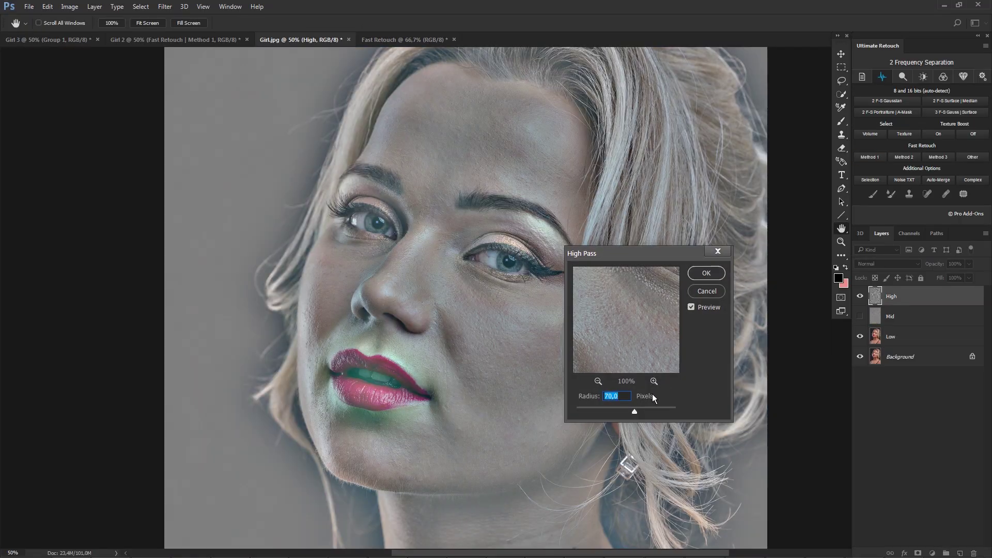
Apply the High Pass filter to Girl.jpg's High layer with a radius of 4 pixels
drag(628, 410, 616, 410)
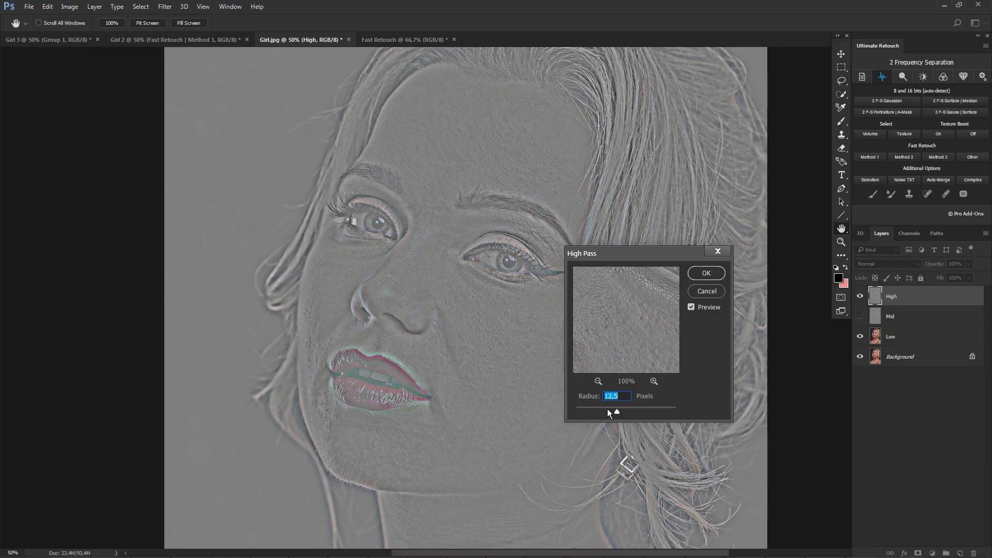
click(607, 411)
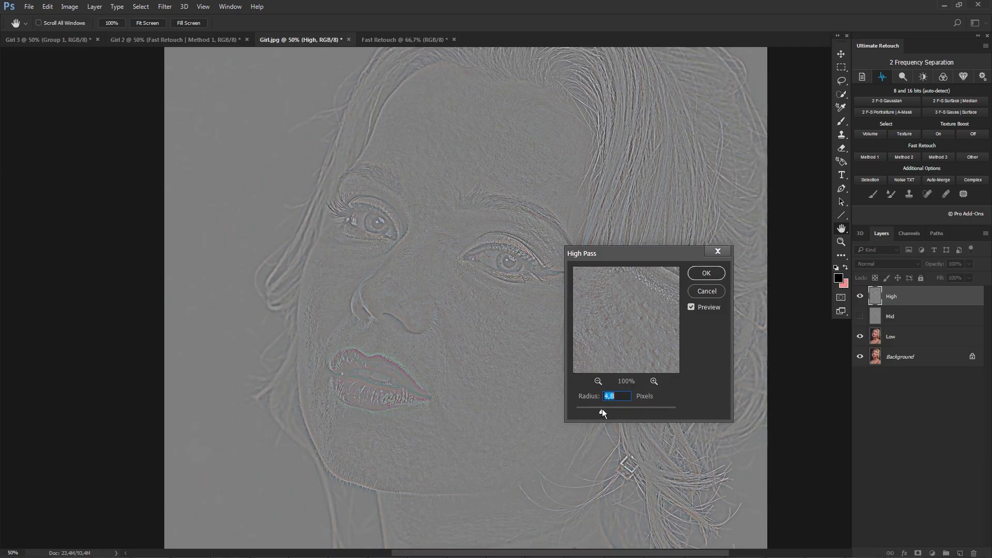
click(594, 409)
text(4)
click(706, 274)
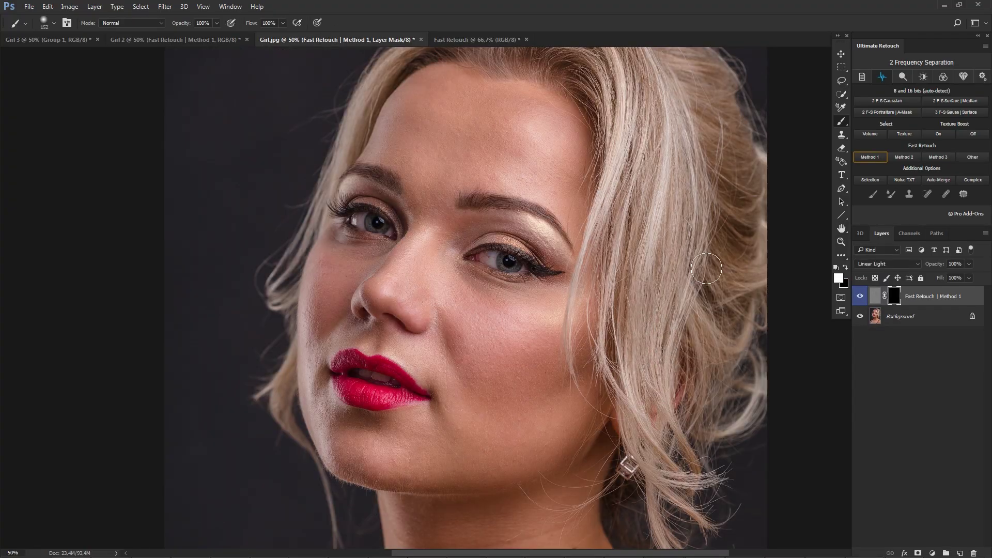
Paint white on Girl.jpg's Fast Retouch mask over the forehead, the larger cheek and the chin with a soft brush of about 204 px
mouse_move(490, 151)
mouse_down()
mouse_move(519, 137)
mouse_move(436, 126)
mouse_move(427, 113)
mouse_move(483, 102)
mouse_move(436, 150)
mouse_move(420, 148)
mouse_move(451, 93)
mouse_move(434, 239)
mouse_up()
mouse_move(508, 312)
mouse_down()
mouse_move(532, 382)
mouse_move(491, 355)
mouse_move(492, 395)
mouse_move(488, 404)
mouse_move(480, 391)
mouse_move(478, 402)
mouse_move(474, 344)
mouse_up()
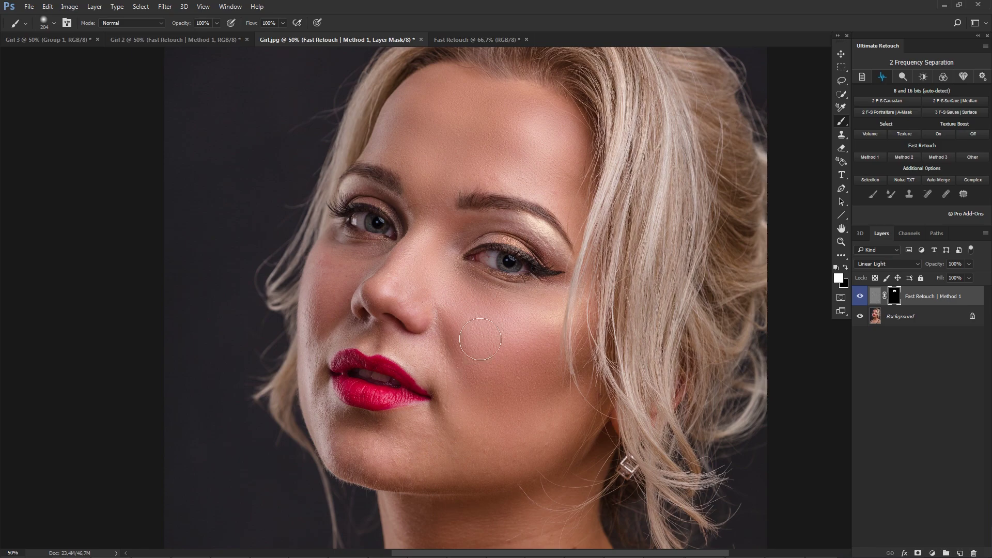
mouse_move(538, 314)
mouse_down()
mouse_move(516, 430)
mouse_move(478, 448)
mouse_move(411, 455)
mouse_move(361, 441)
mouse_move(441, 444)
mouse_move(410, 432)
mouse_move(435, 446)
mouse_move(540, 444)
mouse_move(472, 464)
mouse_move(410, 462)
mouse_move(365, 443)
mouse_up()
Shrink the brush to about 100 px and paint the mask over the narrow cheek, jawline, nose bridge and under-eye skin
alt+right_click(365, 443)
alt+right_click(324, 336)
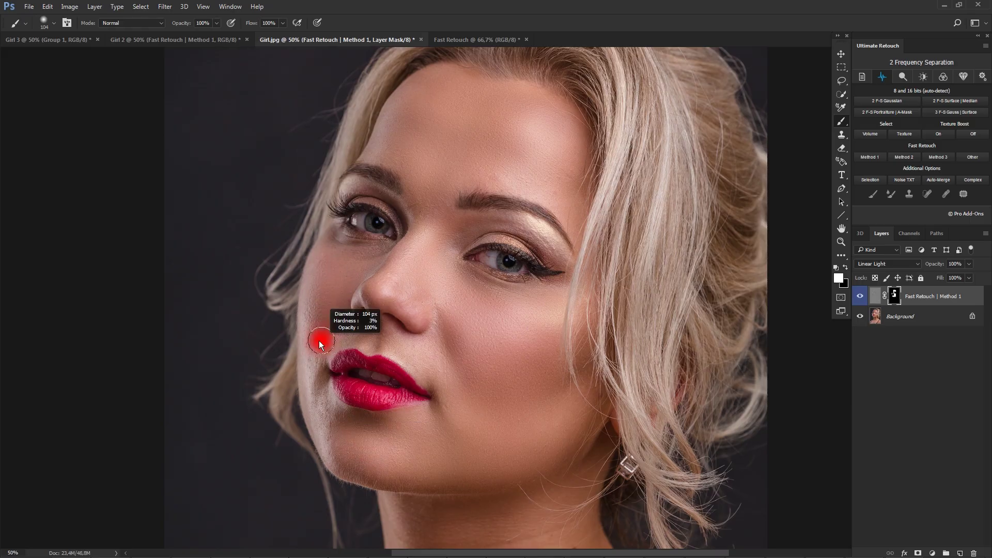
mouse_move(316, 364)
mouse_down()
mouse_move(332, 437)
mouse_move(375, 471)
mouse_up()
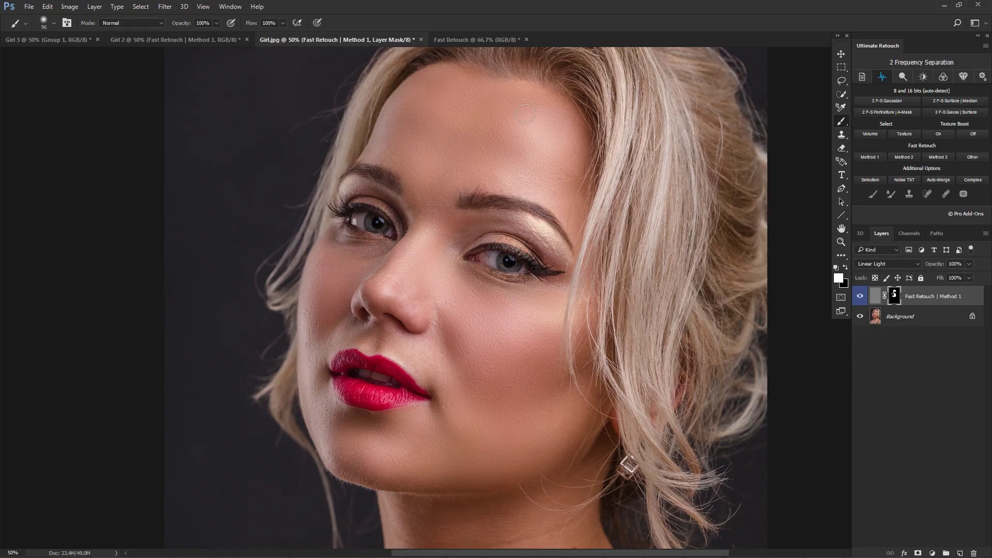
drag(405, 241, 419, 241)
drag(356, 277, 343, 277)
Toggle the visibility of Girl.jpg's Fast Retouch layer to compare the portrait before and after
click(860, 297)
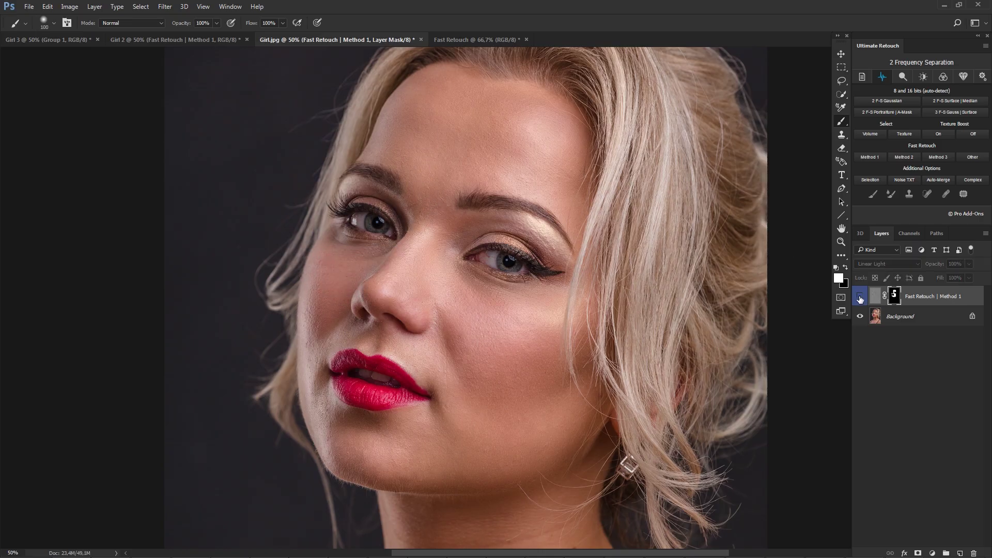
click(860, 297)
click(860, 297)
click(860, 297)
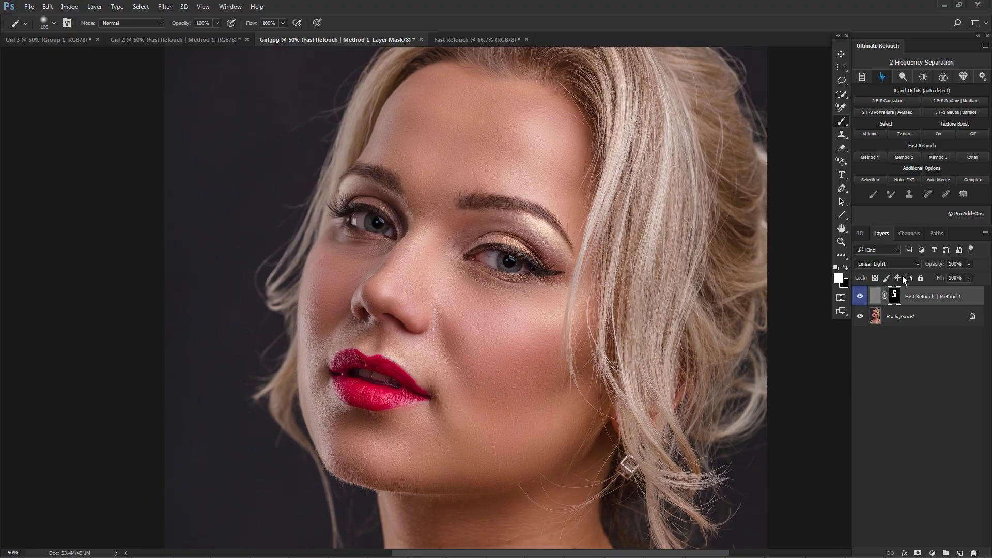
Slightly reduce the opacity of Girl.jpg's Fast Retouch layer and toggle its visibility to compare before and after
click(968, 265)
drag(970, 277, 964, 278)
click(858, 297)
click(856, 297)
click(856, 297)
Switch to the Fast Retouch portrait and heal the small blemishes on both cheeks and the forehead with the panel's spot healing tool
click(464, 39)
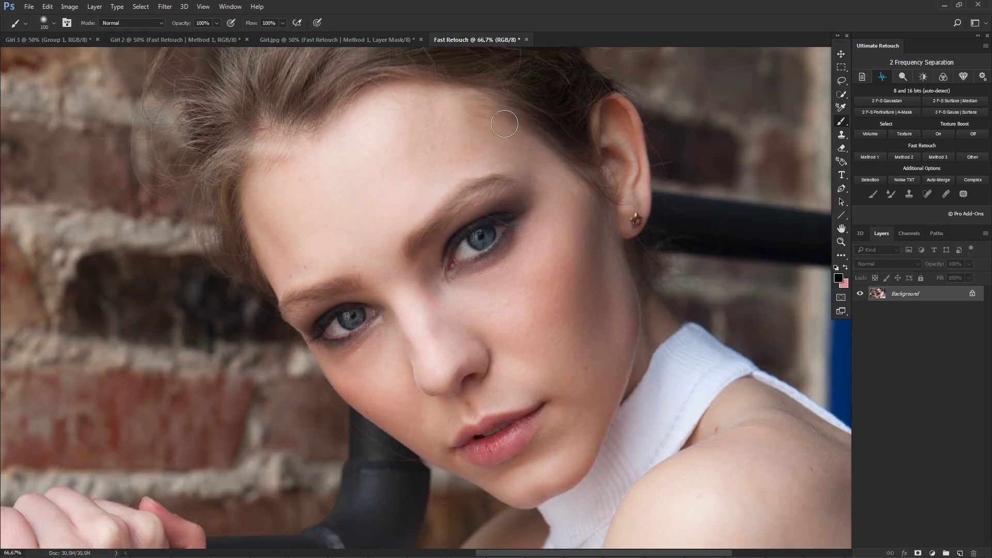
click(927, 194)
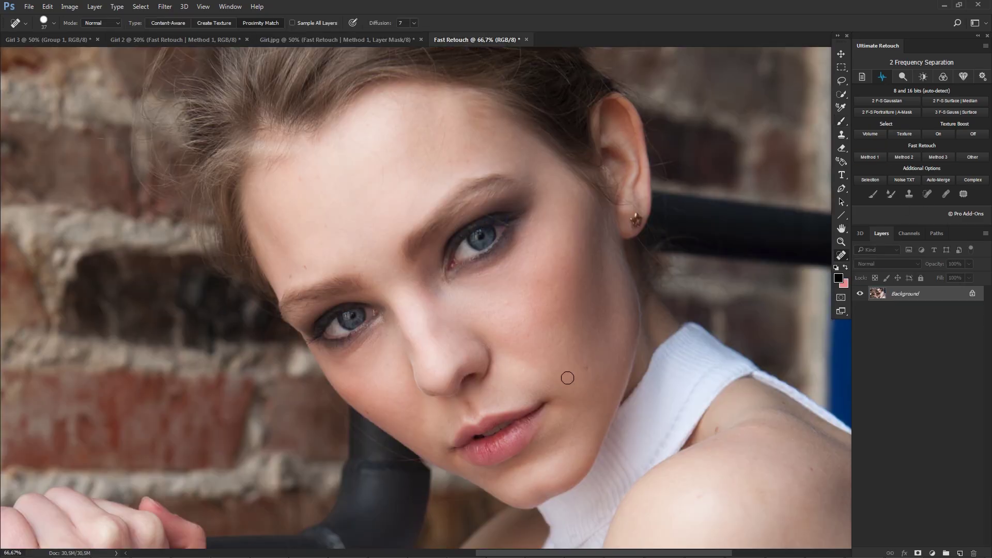
click(560, 342)
click(527, 327)
click(368, 410)
click(304, 266)
Run Fast Retouch Method 1 on the portrait and blur the Low layer with a Gaussian Blur radius of 10 pixels
click(869, 156)
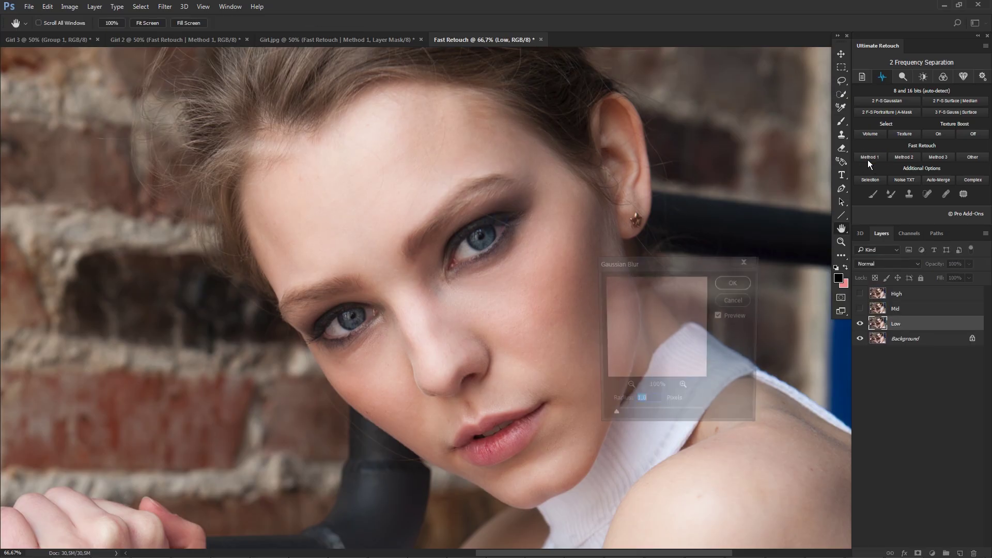
click(619, 420)
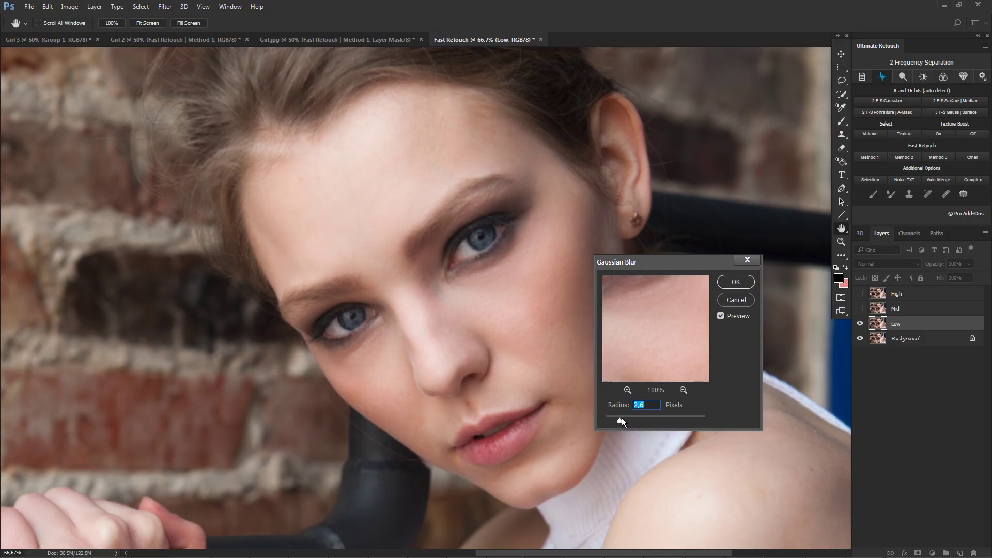
click(630, 418)
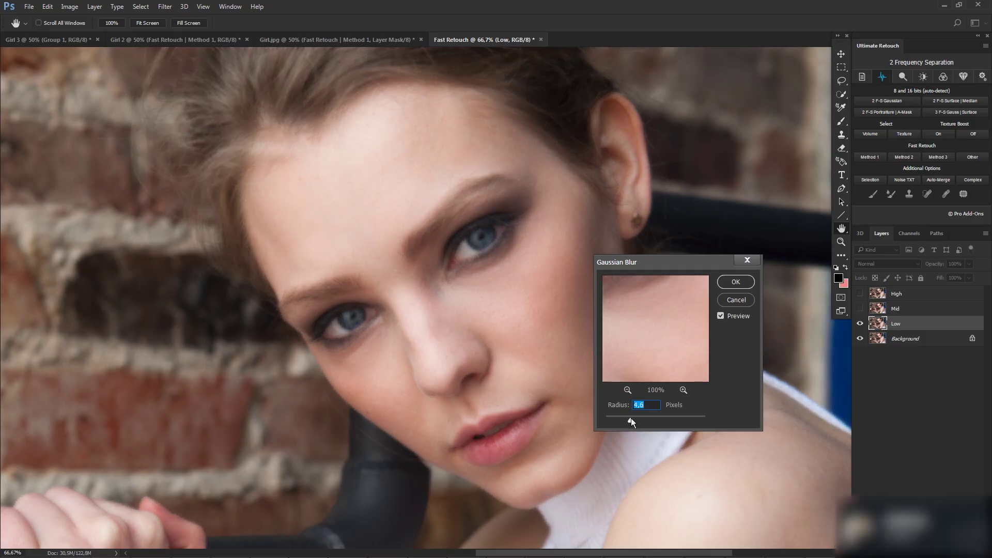
click(637, 417)
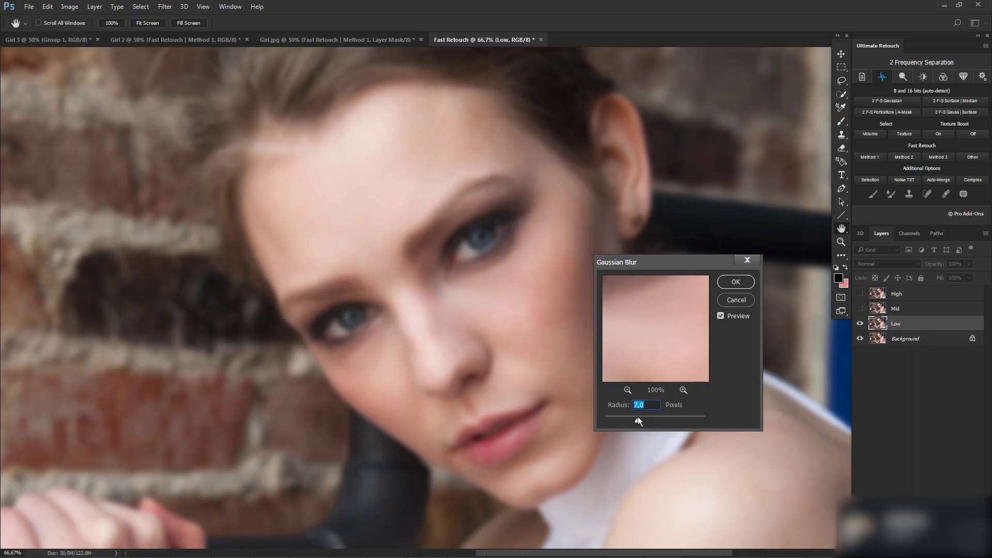
click(643, 418)
click(650, 416)
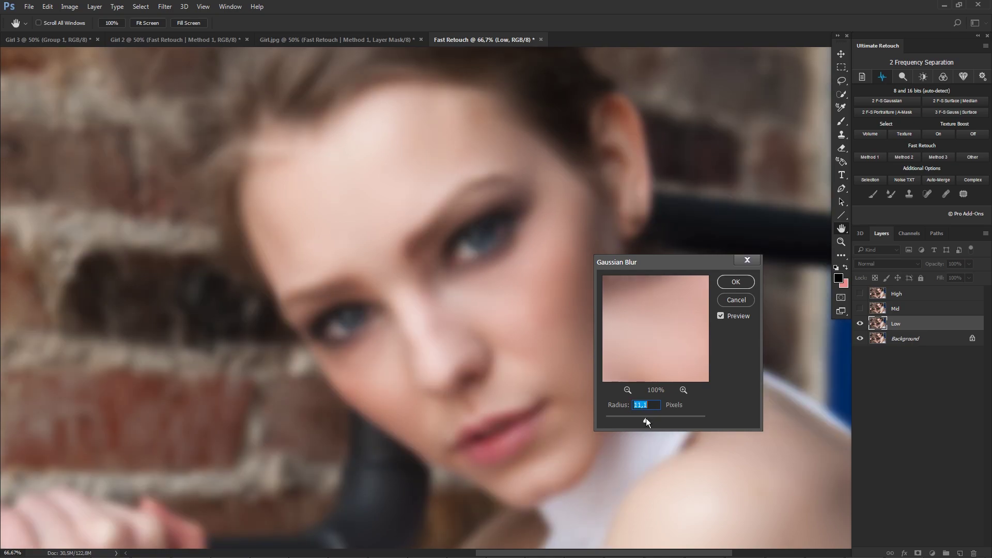
text(10)
key(Return)
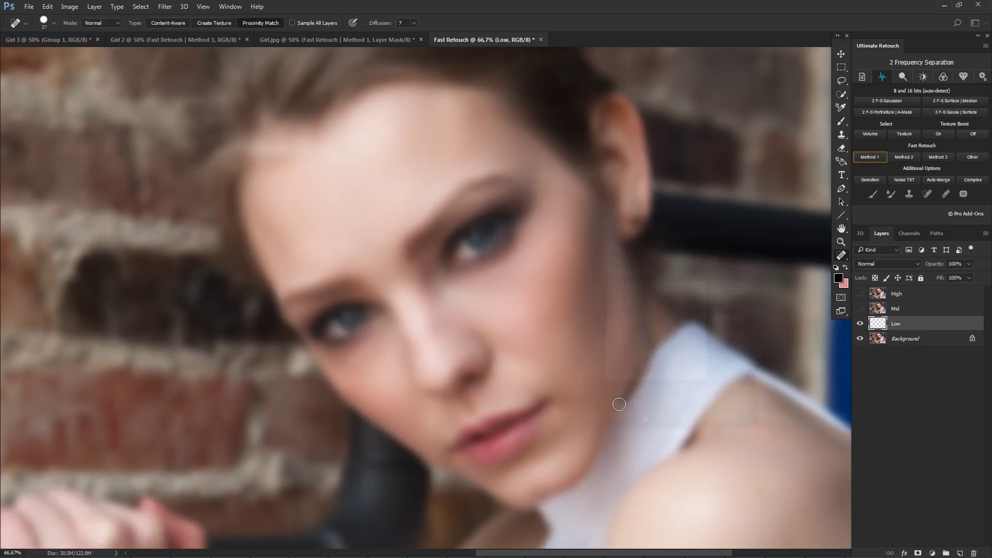
Apply the High Pass filter to the portrait's High layer with a radius of 3 pixels
click(623, 412)
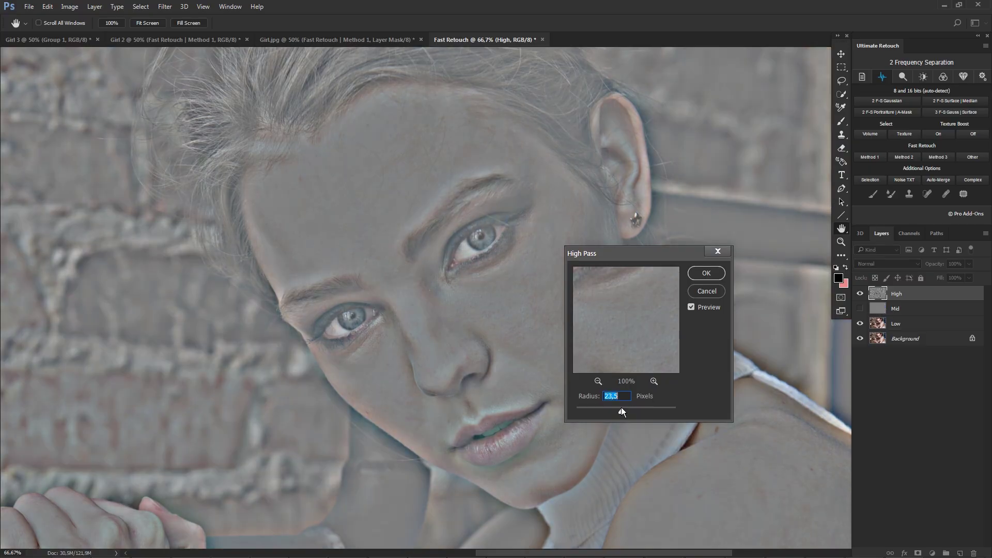
drag(618, 408, 598, 407)
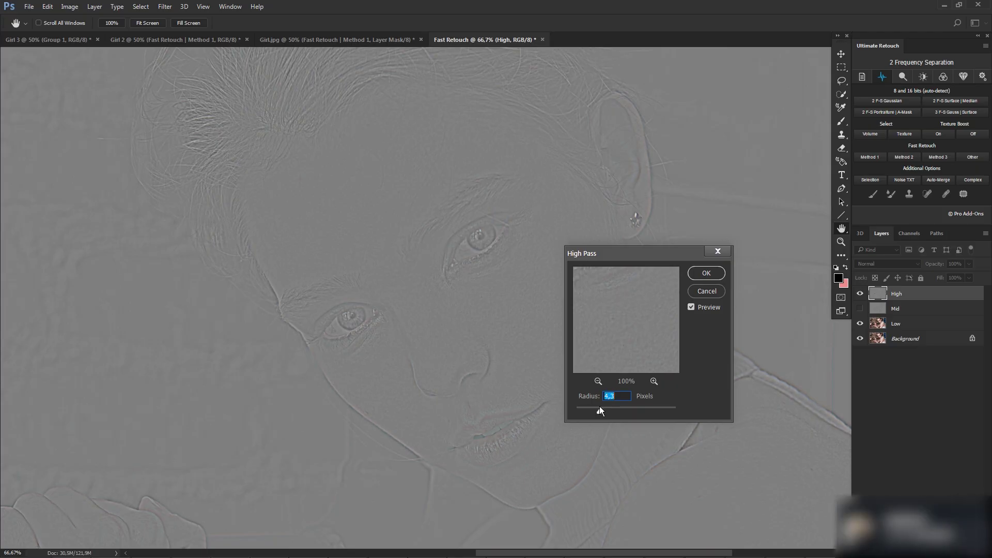
drag(601, 409, 602, 409)
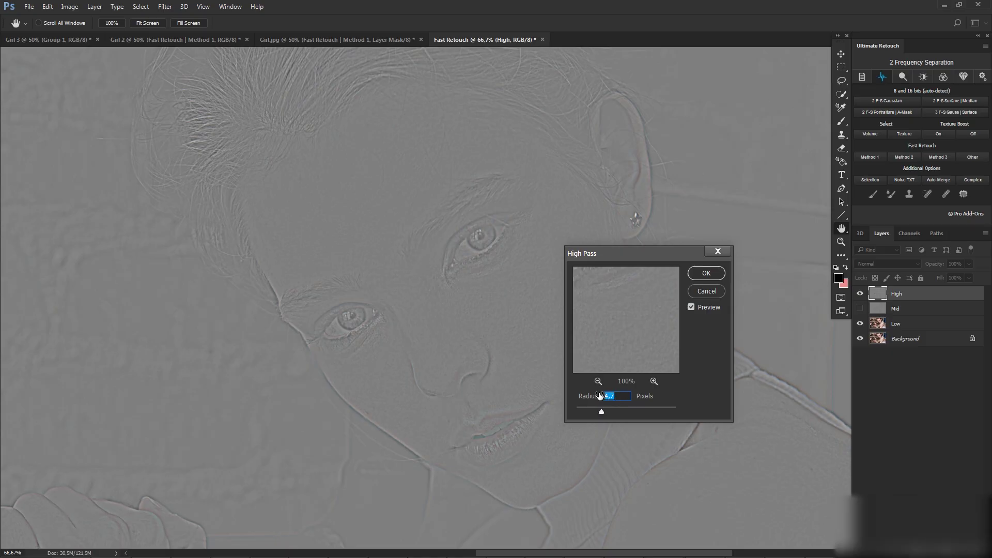
text(5)
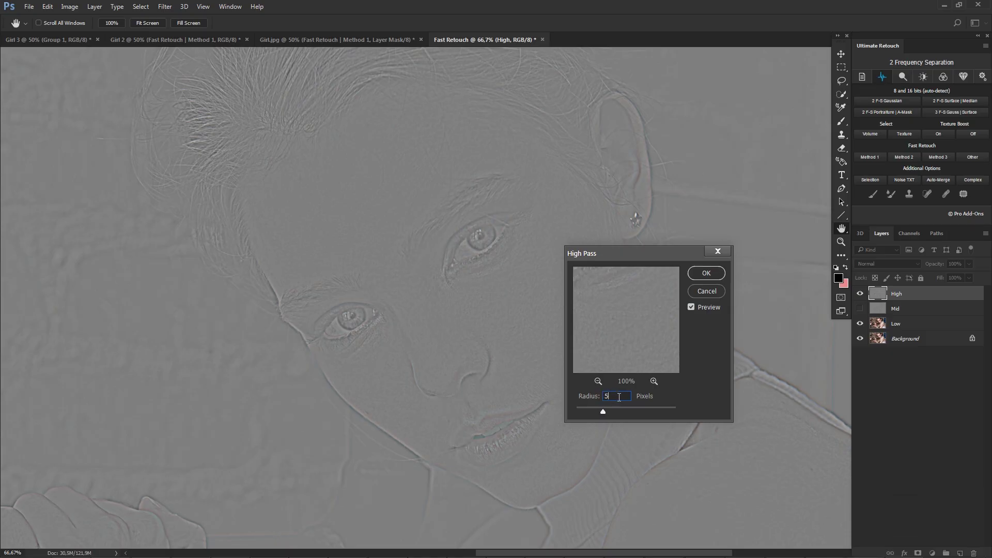
text(3)
click(593, 395)
click(699, 273)
Paint white on the Fast Retouch mask over the larger cheek and forehead, using soft brushes of about 172 and 115 px
mouse_move(520, 300)
mouse_down()
mouse_move(563, 271)
mouse_move(565, 284)
mouse_move(546, 239)
mouse_move(565, 239)
mouse_move(567, 315)
mouse_move(564, 296)
mouse_move(534, 287)
mouse_move(452, 297)
mouse_move(464, 308)
mouse_move(513, 313)
mouse_move(578, 371)
mouse_move(595, 335)
mouse_up()
mouse_move(380, 170)
mouse_down()
mouse_move(414, 176)
mouse_move(457, 148)
mouse_move(477, 120)
mouse_move(391, 112)
mouse_move(386, 136)
mouse_move(329, 197)
mouse_move(314, 233)
mouse_move(276, 231)
mouse_up()
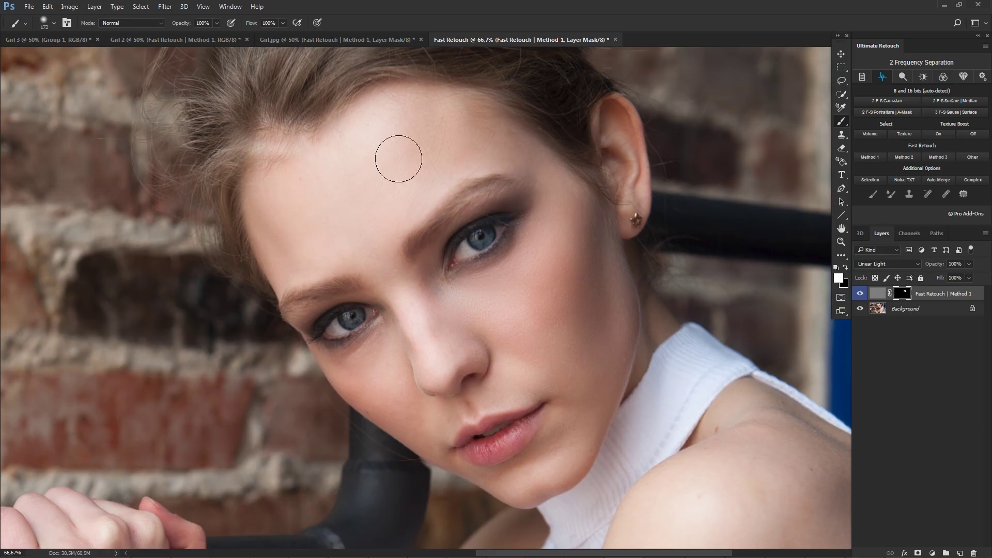
drag(376, 180, 365, 181)
Toggle the Fast Retouch layer's visibility to compare before and after, and set its opacity to 82%
click(859, 294)
click(859, 294)
click(859, 295)
click(860, 295)
click(860, 295)
click(969, 264)
Add a Film Grain layer from the Local Tools with noise 21 and Gaussian blur 20, adjusting its sharpness and opacity
click(923, 77)
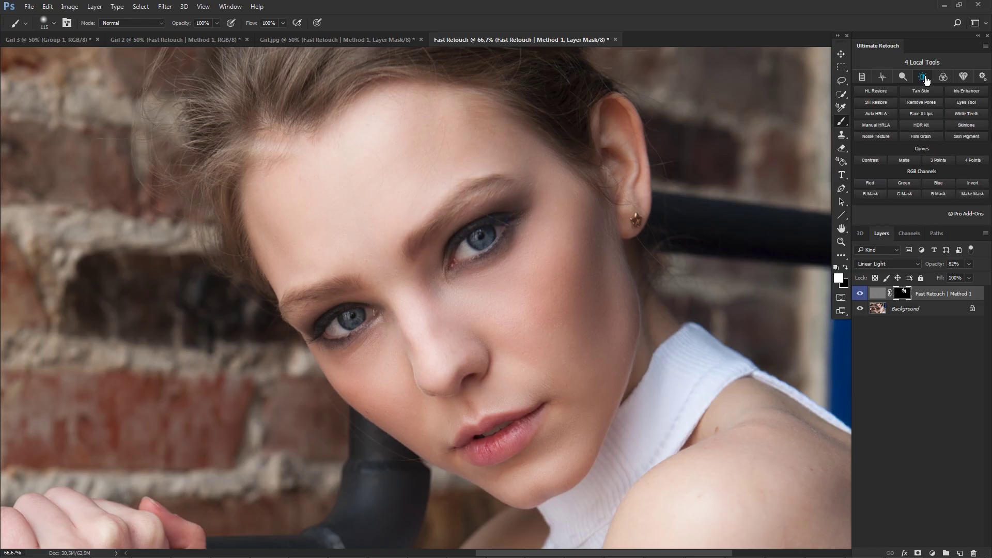
click(922, 137)
drag(510, 199, 741, 247)
click(679, 362)
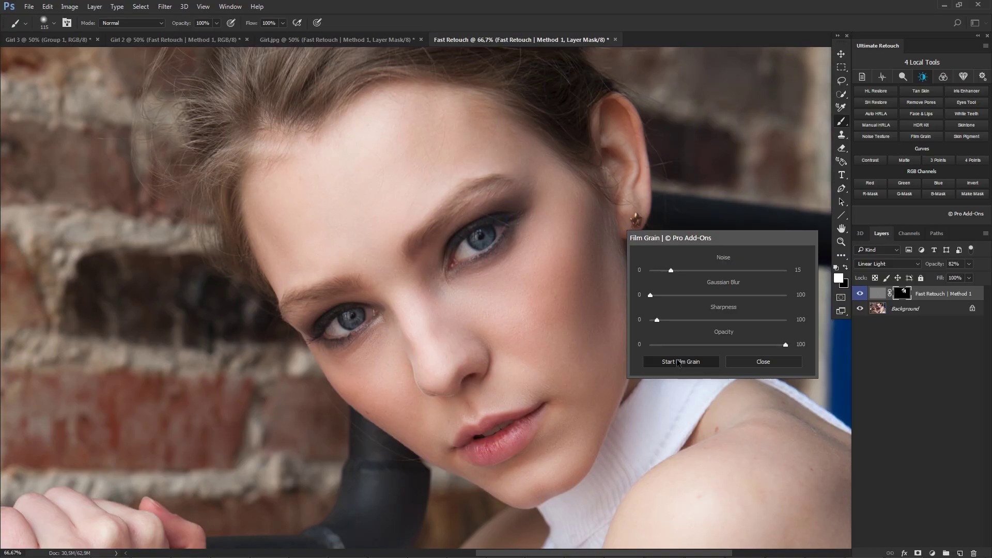
mouse_move(674, 270)
mouse_down()
mouse_move(691, 270)
mouse_move(678, 271)
mouse_up()
click(678, 294)
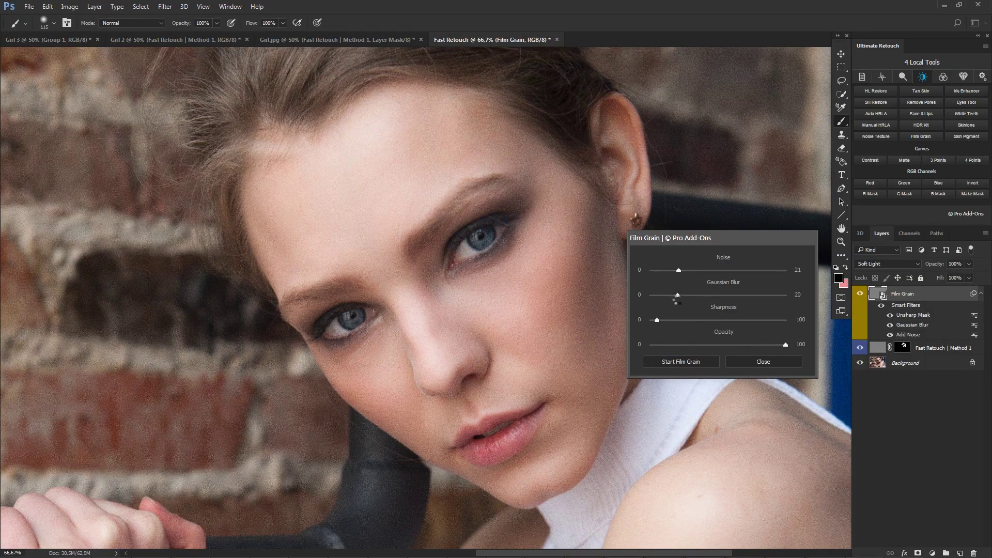
click(698, 320)
click(723, 345)
click(758, 363)
Copy the Fast Retouch mask onto the Film Grain layer and merge both layers with a duplicate of the Background
drag(901, 349, 904, 296)
drag(901, 363, 960, 552)
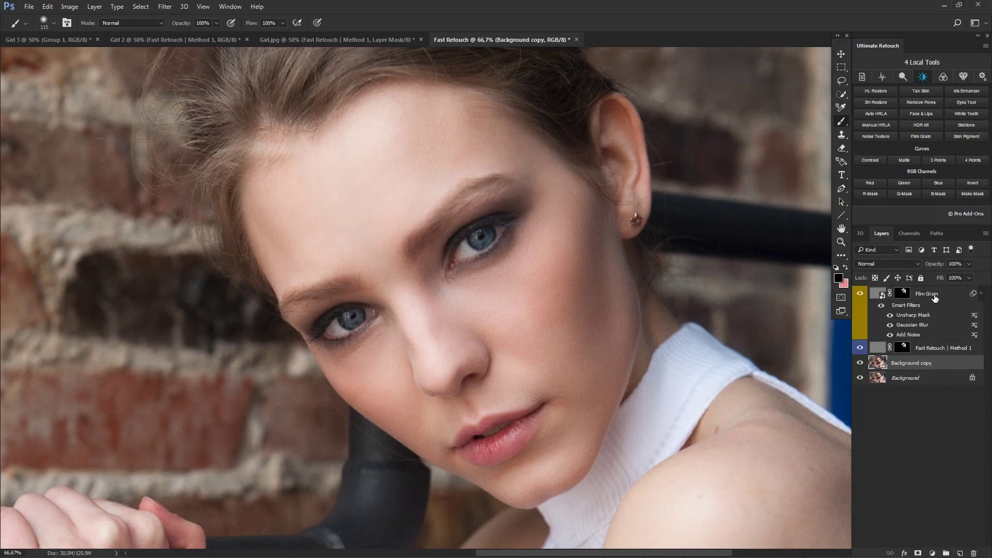
shift+click(935, 298)
right_click(930, 294)
click(757, 415)
Toggle the visibility of the merged Film Grain layer to compare the finished retouch with the original background
click(859, 294)
click(859, 294)
click(859, 294)
click(859, 294)
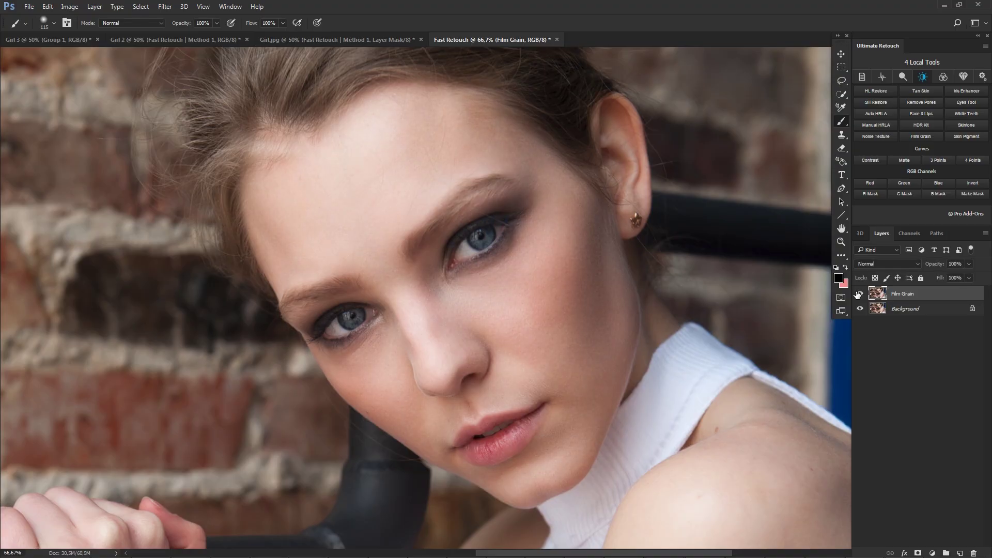
click(859, 293)
click(859, 294)
click(857, 294)
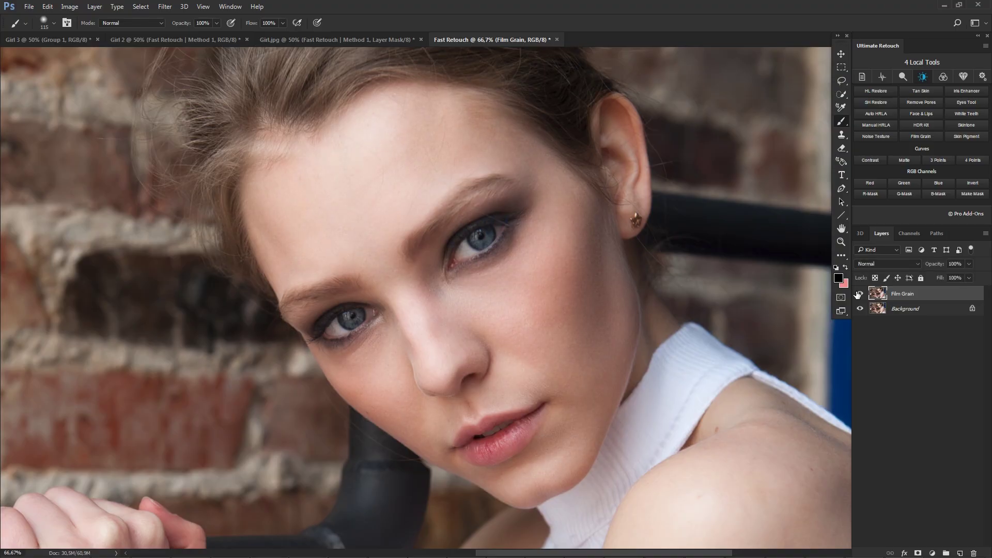